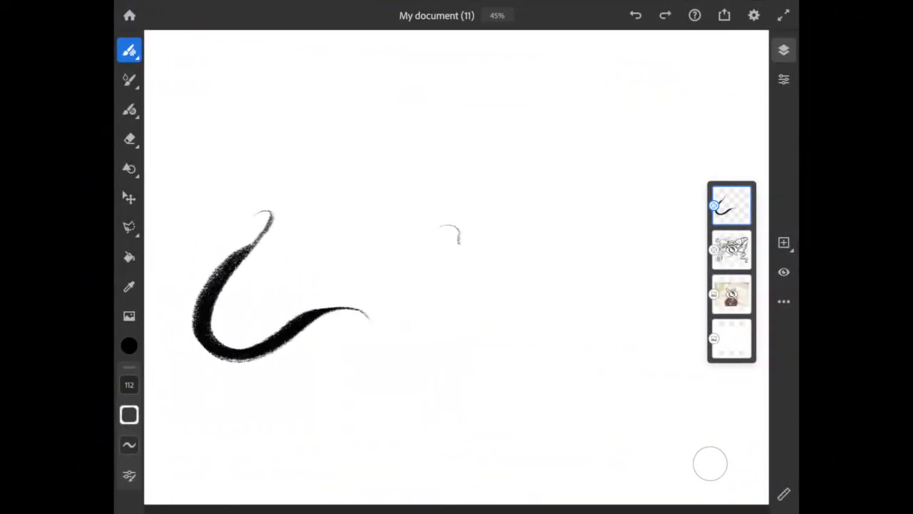
Step: Draw a black charcoal S-curve, tapered sweeps across the top and a thick looping stroke
{"action": "mouse_move", "coordinate": [459, 241]}
{"action": "left_mouse_down"}
{"action": "mouse_move", "coordinate": [540, 246]}
{"action": "mouse_move", "coordinate": [575, 413]}
{"action": "left_mouse_up"}
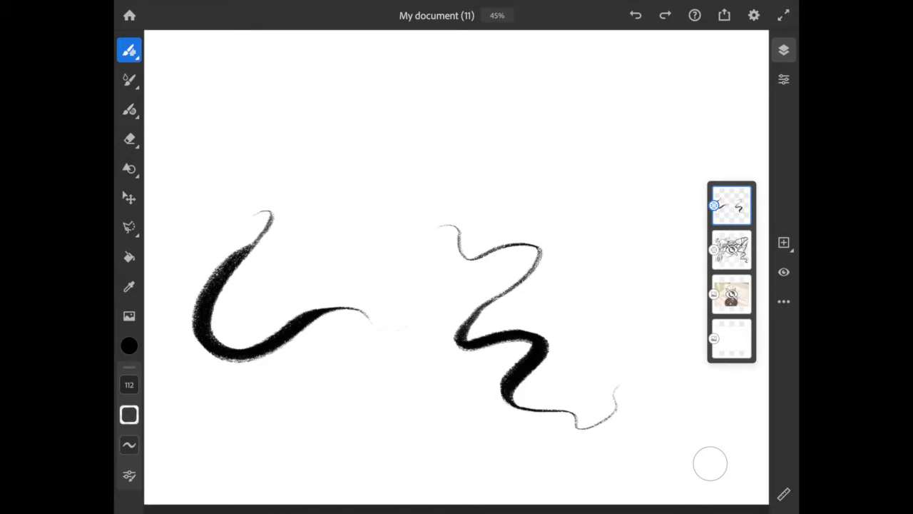
{"action": "left_click_drag", "start_coordinate": [562, 94], "coordinate": [648, 91]}
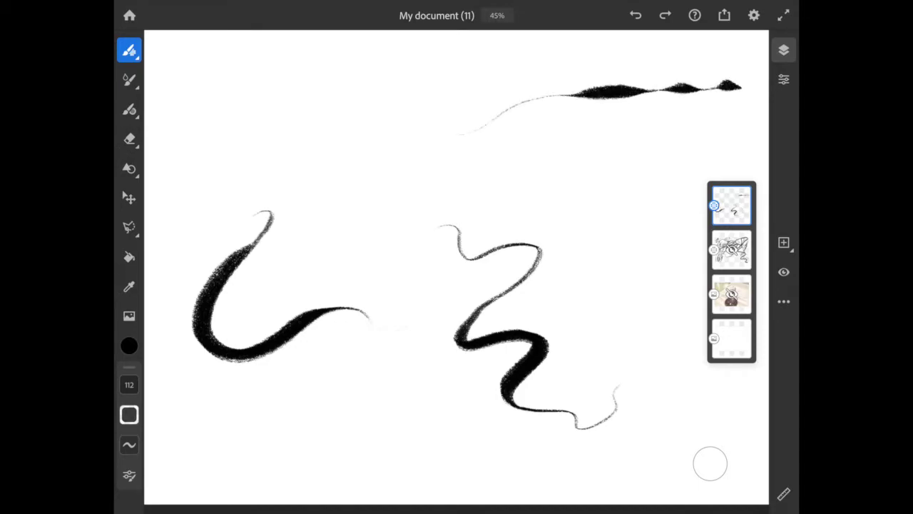
{"action": "mouse_move", "coordinate": [589, 163]}
{"action": "left_mouse_down"}
{"action": "mouse_move", "coordinate": [551, 135]}
{"action": "mouse_move", "coordinate": [453, 94]}
{"action": "mouse_move", "coordinate": [427, 91]}
{"action": "mouse_move", "coordinate": [364, 114]}
{"action": "left_mouse_up"}
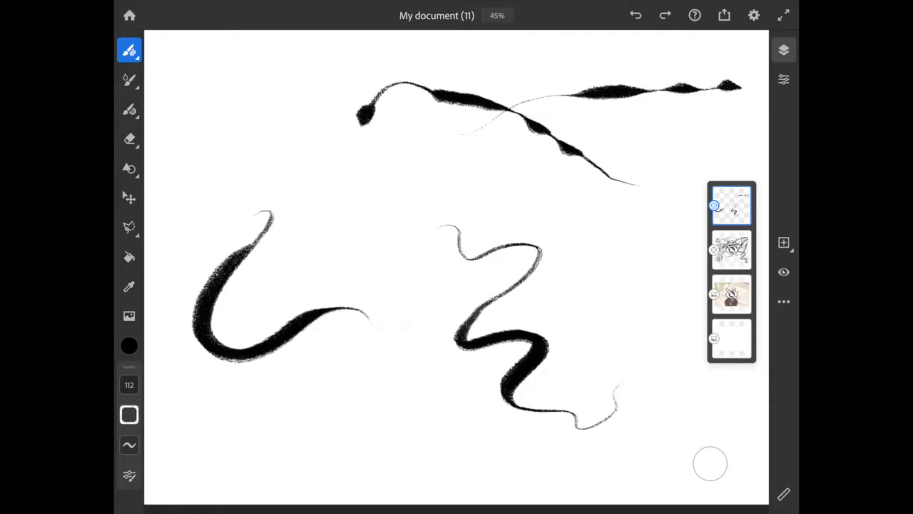
{"action": "mouse_move", "coordinate": [352, 178]}
{"action": "left_mouse_down"}
{"action": "mouse_move", "coordinate": [360, 234]}
{"action": "mouse_move", "coordinate": [389, 285]}
{"action": "mouse_move", "coordinate": [296, 406]}
{"action": "mouse_move", "coordinate": [418, 404]}
{"action": "mouse_move", "coordinate": [485, 467]}
{"action": "mouse_move", "coordinate": [224, 443]}
{"action": "mouse_move", "coordinate": [289, 282]}
{"action": "left_mouse_up"}
Step: Shade the loops and under the S-curve in grey, and add grey and black zigzags on the right
{"action": "mouse_move", "coordinate": [243, 132]}
{"action": "left_mouse_down"}
{"action": "mouse_move", "coordinate": [300, 214]}
{"action": "mouse_move", "coordinate": [236, 292]}
{"action": "mouse_move", "coordinate": [214, 339]}
{"action": "mouse_move", "coordinate": [271, 346]}
{"action": "left_mouse_up"}
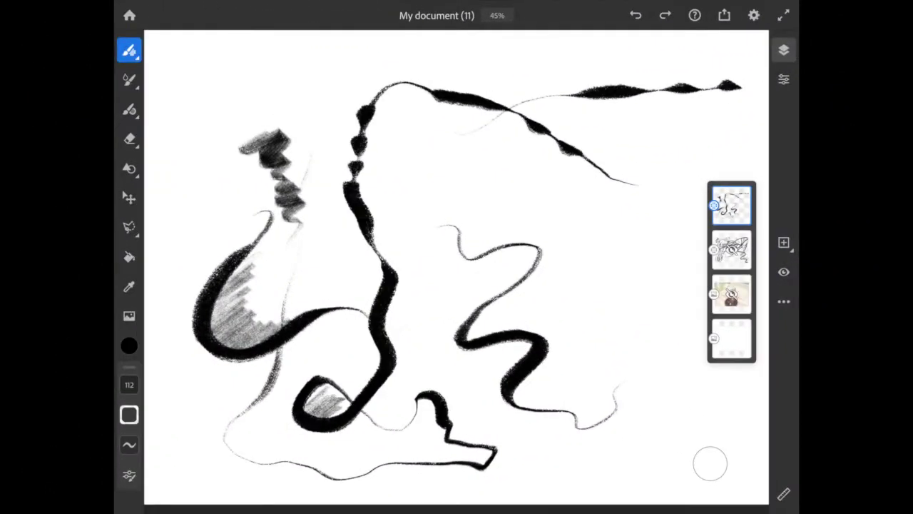
{"action": "left_click_drag", "start_coordinate": [329, 405], "coordinate": [360, 418]}
{"action": "left_click_drag", "start_coordinate": [471, 318], "coordinate": [521, 289]}
{"action": "left_click_drag", "start_coordinate": [463, 339], "coordinate": [557, 321]}
{"action": "left_click_drag", "start_coordinate": [514, 386], "coordinate": [570, 403]}
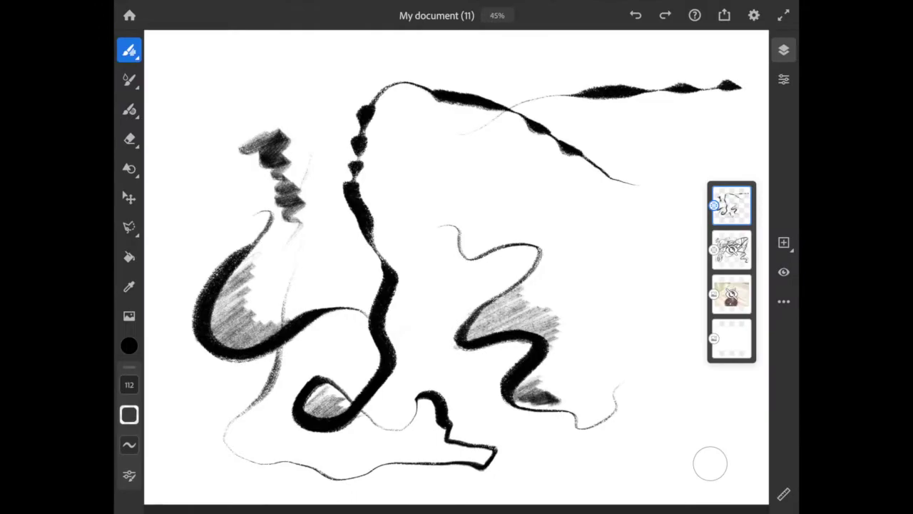
{"action": "left_click_drag", "start_coordinate": [638, 235], "coordinate": [578, 371]}
{"action": "left_click_drag", "start_coordinate": [631, 246], "coordinate": [613, 393]}
Step: Switch to a lighter grey 70 px brush and scribble a zigzag mid-canvas
{"action": "left_click", "coordinate": [129, 50]}
{"action": "left_click", "coordinate": [228, 268]}
{"action": "left_click_drag", "start_coordinate": [428, 190], "coordinate": [499, 249]}
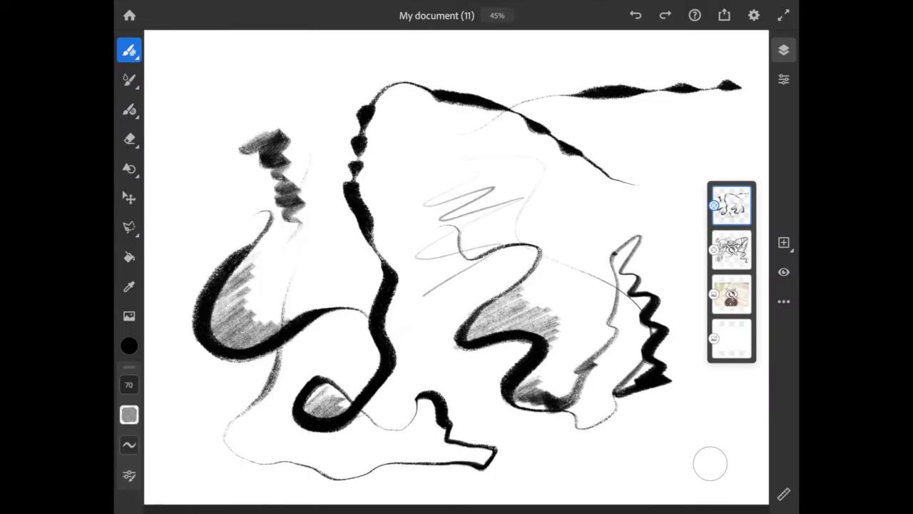
{"action": "mouse_move", "coordinate": [400, 171]}
{"action": "left_mouse_down"}
{"action": "mouse_move", "coordinate": [442, 321]}
{"action": "mouse_move", "coordinate": [436, 200]}
{"action": "left_mouse_up"}
{"action": "left_click", "coordinate": [784, 301]}
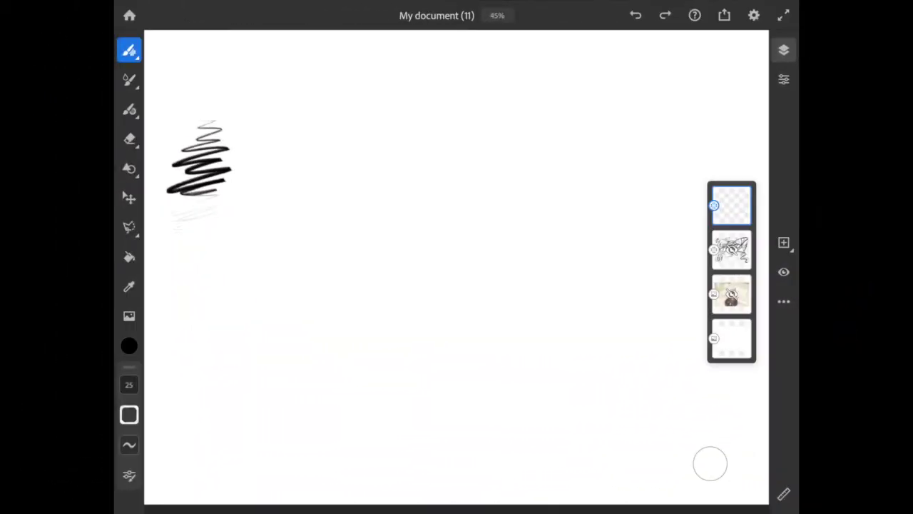
Step: Draw a charcoal pencil zigzag test column and handwrite its label above
{"action": "mouse_move", "coordinate": [214, 210]}
{"action": "left_mouse_down"}
{"action": "mouse_move", "coordinate": [225, 350]}
{"action": "mouse_move", "coordinate": [197, 433]}
{"action": "left_mouse_up"}
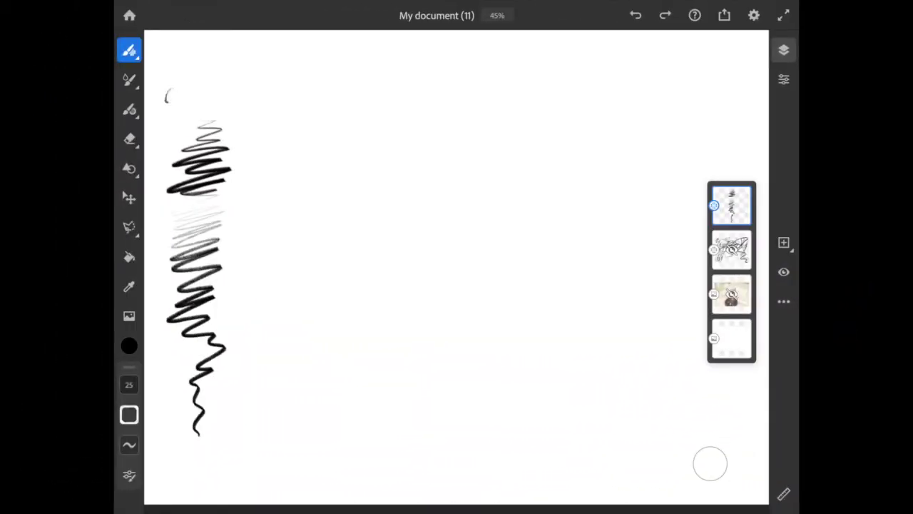
{"action": "left_click_drag", "start_coordinate": [214, 88], "coordinate": [230, 91]}
{"action": "left_click_drag", "start_coordinate": [236, 70], "coordinate": [237, 93]}
{"action": "left_click_drag", "start_coordinate": [180, 113], "coordinate": [181, 131]}
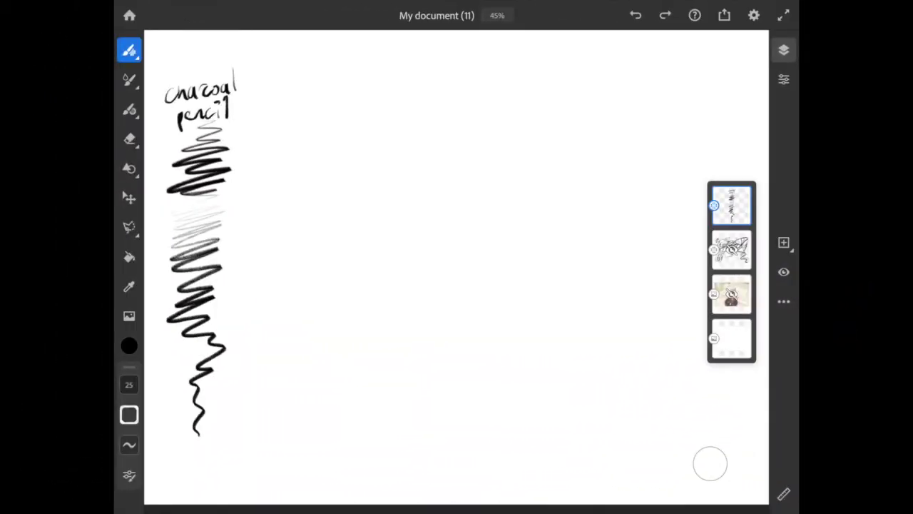
Step: Draw a labelled test column with the Charcoal pencil variant brush
{"action": "left_click", "coordinate": [129, 50]}
{"action": "left_click", "coordinate": [235, 238]}
{"action": "left_click", "coordinate": [129, 50]}
{"action": "mouse_move", "coordinate": [269, 129]}
{"action": "left_mouse_down"}
{"action": "mouse_move", "coordinate": [246, 348]}
{"action": "mouse_move", "coordinate": [303, 476]}
{"action": "left_mouse_up"}
{"action": "left_click_drag", "start_coordinate": [294, 107], "coordinate": [344, 91]}
Step: Draw a Vine charcoal 1 zigzag column labelled 'vine' and numbered 1
{"action": "left_click", "coordinate": [130, 50]}
{"action": "left_click", "coordinate": [224, 266]}
{"action": "left_click", "coordinate": [129, 50]}
{"action": "mouse_move", "coordinate": [333, 137]}
{"action": "left_mouse_down"}
{"action": "mouse_move", "coordinate": [352, 134]}
{"action": "mouse_move", "coordinate": [324, 213]}
{"action": "left_mouse_up"}
{"action": "mouse_move", "coordinate": [313, 239]}
{"action": "left_mouse_down"}
{"action": "mouse_move", "coordinate": [360, 236]}
{"action": "mouse_move", "coordinate": [306, 398]}
{"action": "mouse_move", "coordinate": [335, 482]}
{"action": "left_mouse_up"}
{"action": "left_click_drag", "start_coordinate": [341, 129], "coordinate": [350, 116]}
{"action": "left_click_drag", "start_coordinate": [354, 120], "coordinate": [355, 129]}
{"action": "mouse_move", "coordinate": [358, 129]}
{"action": "left_mouse_down"}
{"action": "mouse_move", "coordinate": [393, 123]}
{"action": "mouse_move", "coordinate": [449, 236]}
{"action": "left_mouse_up"}
Step: Draw a dense Vine charcoal 2 column numbered 2, circling labels 1 and 2
{"action": "left_click", "coordinate": [129, 50]}
{"action": "left_click", "coordinate": [224, 300]}
{"action": "left_click", "coordinate": [129, 50]}
{"action": "mouse_move", "coordinate": [405, 259]}
{"action": "left_mouse_down"}
{"action": "mouse_move", "coordinate": [443, 270]}
{"action": "mouse_move", "coordinate": [421, 481]}
{"action": "left_mouse_up"}
{"action": "left_click_drag", "start_coordinate": [424, 114], "coordinate": [440, 124]}
{"action": "left_click_drag", "start_coordinate": [372, 68], "coordinate": [369, 70]}
{"action": "left_click_drag", "start_coordinate": [431, 96], "coordinate": [427, 99]}
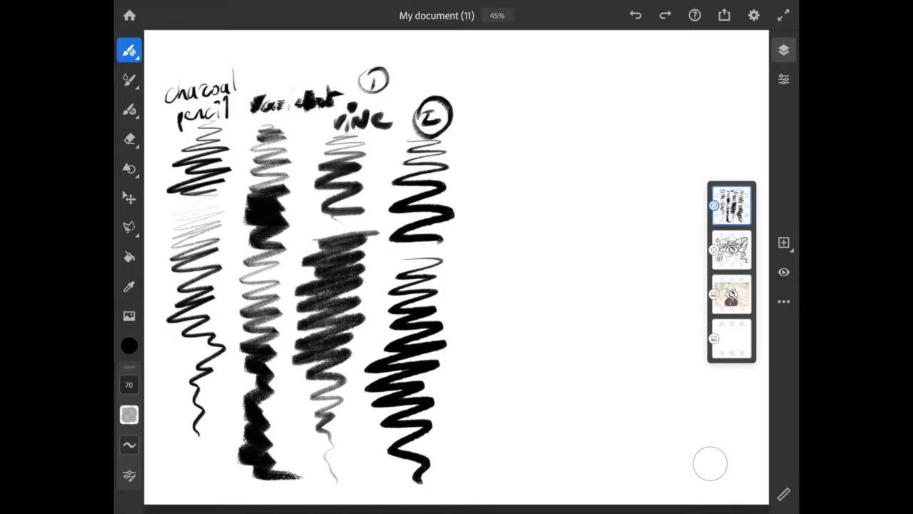
Step: Draw a full-height Vine charcoal 3 zigzag column with a circled 3
{"action": "left_click", "coordinate": [130, 49]}
{"action": "left_click", "coordinate": [224, 328]}
{"action": "left_click", "coordinate": [130, 50]}
{"action": "mouse_move", "coordinate": [492, 144]}
{"action": "left_mouse_down"}
{"action": "mouse_move", "coordinate": [532, 240]}
{"action": "mouse_move", "coordinate": [492, 407]}
{"action": "mouse_move", "coordinate": [500, 503]}
{"action": "left_mouse_up"}
{"action": "left_click_drag", "start_coordinate": [499, 107], "coordinate": [508, 121]}
{"action": "left_click_drag", "start_coordinate": [503, 97], "coordinate": [499, 100]}
Step: Draw a Vine charcoal 4 zigzag column with a circled 4
{"action": "left_click", "coordinate": [129, 50]}
{"action": "left_click", "coordinate": [229, 363]}
{"action": "left_click", "coordinate": [129, 50]}
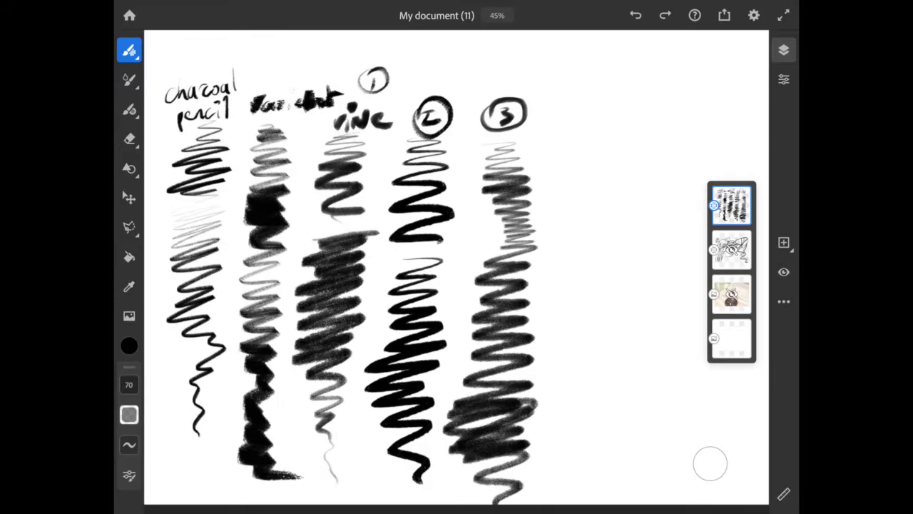
{"action": "left_click_drag", "start_coordinate": [571, 146], "coordinate": [596, 489]}
{"action": "left_click_drag", "start_coordinate": [567, 113], "coordinate": [592, 114]}
{"action": "left_click_drag", "start_coordinate": [580, 84], "coordinate": [571, 87]}
Step: Draw a Vine charcoal 5 zigzag column with a circled 5
{"action": "left_click", "coordinate": [129, 50]}
{"action": "left_click", "coordinate": [228, 388]}
{"action": "left_click", "coordinate": [129, 50]}
{"action": "mouse_move", "coordinate": [646, 107]}
{"action": "left_mouse_down"}
{"action": "mouse_move", "coordinate": [631, 126]}
{"action": "mouse_move", "coordinate": [621, 210]}
{"action": "mouse_move", "coordinate": [657, 392]}
{"action": "mouse_move", "coordinate": [646, 485]}
{"action": "left_mouse_up"}
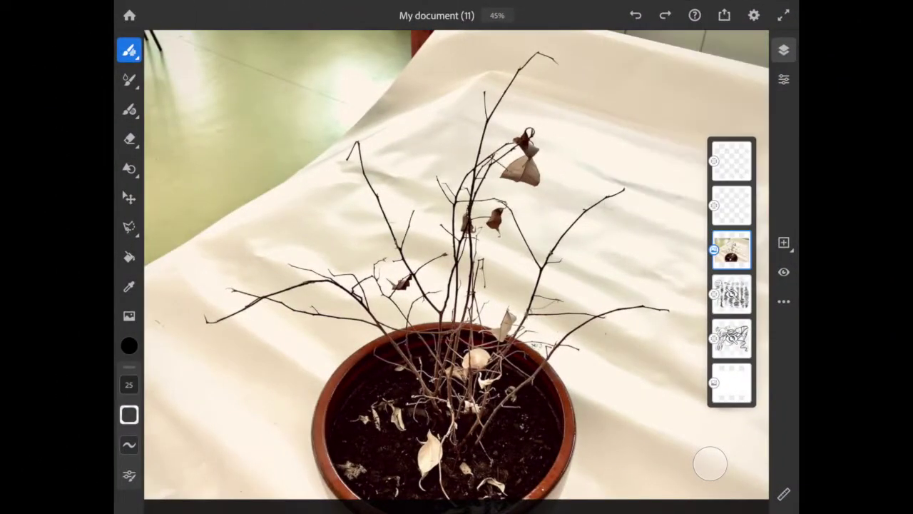
Step: Lower the photo layer's opacity to fade it and select the blank layer above
{"action": "left_click", "coordinate": [784, 79]}
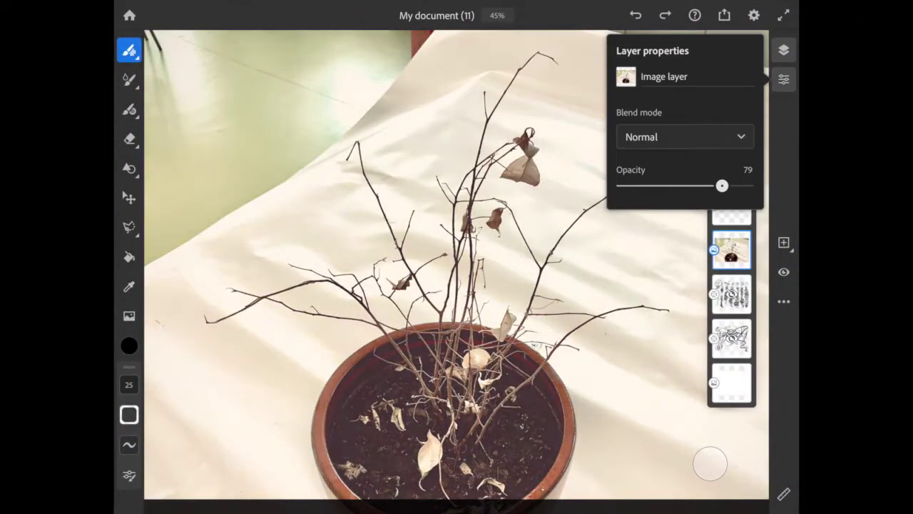
{"action": "left_click_drag", "start_coordinate": [721, 183], "coordinate": [658, 184]}
{"action": "left_click", "coordinate": [731, 205]}
{"action": "left_click", "coordinate": [784, 302]}
Step: Choose Vine charcoal 1 and sketch trial strokes over the plant photo
{"action": "left_click", "coordinate": [129, 50]}
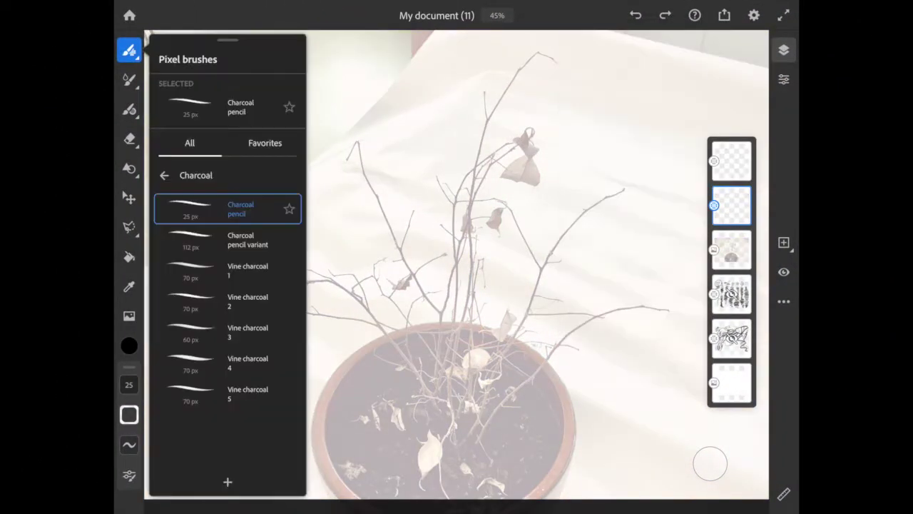
{"action": "left_click", "coordinate": [228, 271]}
{"action": "left_click", "coordinate": [129, 414]}
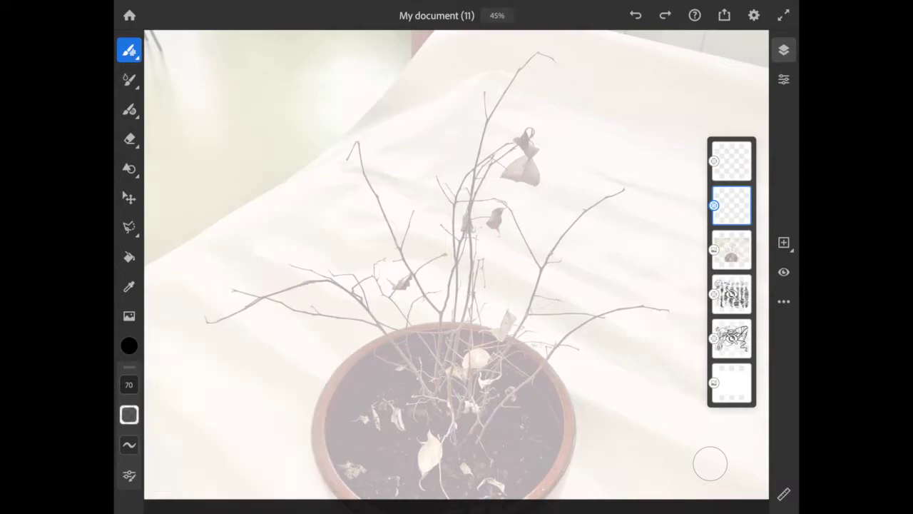
{"action": "left_click_drag", "start_coordinate": [270, 195], "coordinate": [281, 226]}
{"action": "left_click_drag", "start_coordinate": [293, 192], "coordinate": [401, 261]}
{"action": "left_click_drag", "start_coordinate": [225, 263], "coordinate": [235, 446]}
{"action": "left_click_drag", "start_coordinate": [275, 371], "coordinate": [471, 389]}
Step: Vary the brush flow while drawing wavy, looped, zigzag and lower-canvas trial strokes
{"action": "left_click", "coordinate": [129, 384]}
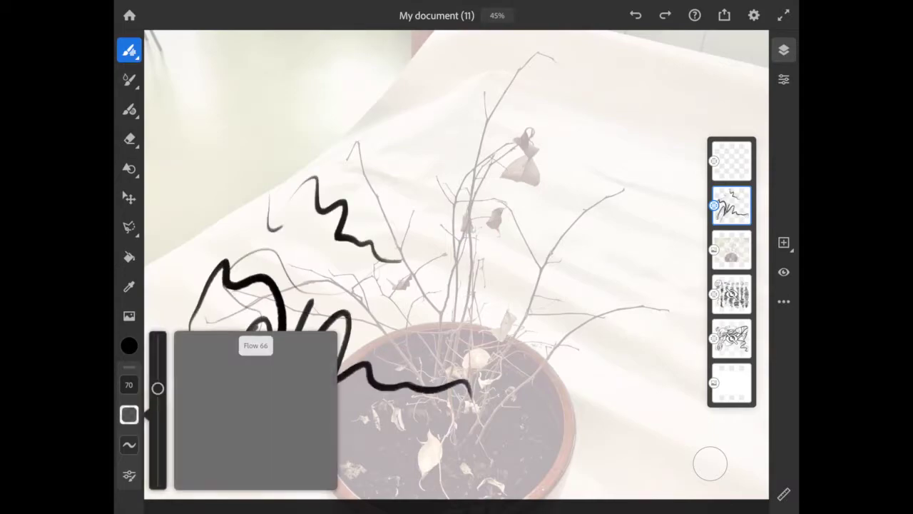
{"action": "left_click_drag", "start_coordinate": [388, 163], "coordinate": [471, 107]}
{"action": "left_click_drag", "start_coordinate": [433, 169], "coordinate": [567, 310]}
{"action": "left_click_drag", "start_coordinate": [553, 341], "coordinate": [571, 129]}
{"action": "left_click_drag", "start_coordinate": [628, 125], "coordinate": [201, 175]}
{"action": "left_click_drag", "start_coordinate": [305, 207], "coordinate": [169, 236]}
{"action": "left_click", "coordinate": [129, 444]}
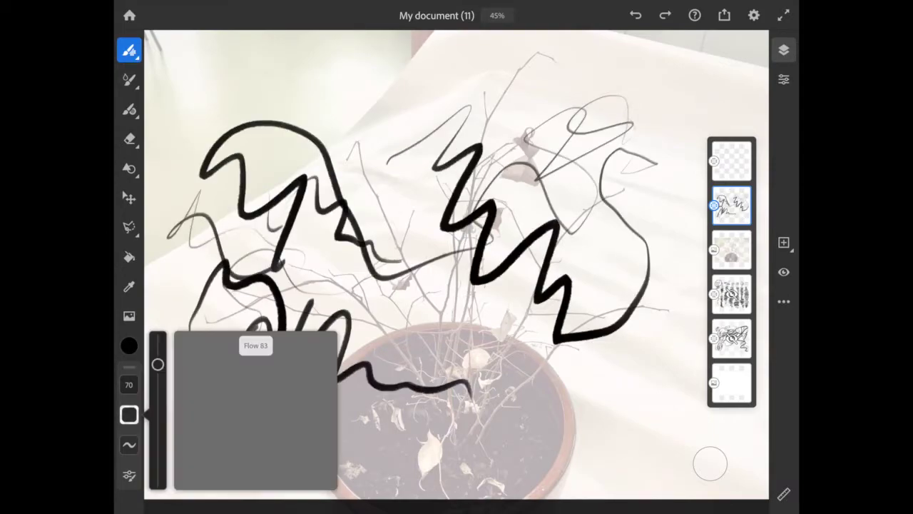
{"action": "left_click_drag", "start_coordinate": [158, 479], "coordinate": [158, 425]}
{"action": "left_click_drag", "start_coordinate": [339, 456], "coordinate": [495, 476]}
{"action": "left_click_drag", "start_coordinate": [514, 485], "coordinate": [621, 406]}
{"action": "left_click_drag", "start_coordinate": [549, 456], "coordinate": [656, 399]}
{"action": "left_click_drag", "start_coordinate": [593, 471], "coordinate": [686, 453]}
Step: Scribble thick strokes at brush size 278, then a thin scribble at size 144
{"action": "left_click", "coordinate": [129, 384]}
{"action": "left_click_drag", "start_coordinate": [157, 429], "coordinate": [158, 369]}
{"action": "left_click_drag", "start_coordinate": [387, 229], "coordinate": [368, 349]}
{"action": "left_click_drag", "start_coordinate": [421, 328], "coordinate": [685, 325]}
{"action": "left_click_drag", "start_coordinate": [229, 235], "coordinate": [670, 279]}
{"action": "left_click_drag", "start_coordinate": [400, 236], "coordinate": [157, 443]}
{"action": "left_click_drag", "start_coordinate": [185, 128], "coordinate": [164, 428]}
{"action": "left_click", "coordinate": [129, 384]}
{"action": "left_click_drag", "start_coordinate": [157, 369], "coordinate": [158, 391]}
{"action": "left_click_drag", "start_coordinate": [236, 293], "coordinate": [192, 350]}
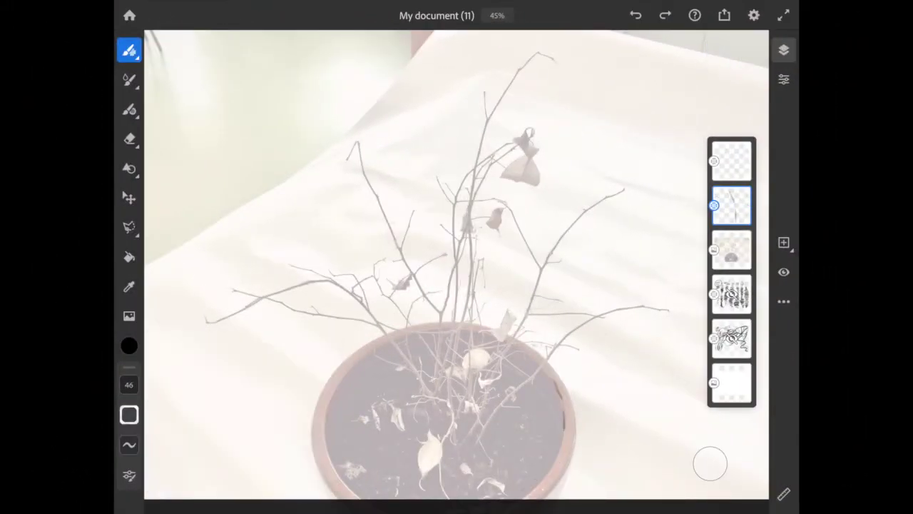
{"action": "scroll", "coordinate": [457, 285], "scroll_direction": "up", "scroll_amount": 5}
Step: Trace the pot's inner left rim, reduce the brush to 16, and sketch stems and a hooked branch
{"action": "left_click_drag", "start_coordinate": [184, 404], "coordinate": [198, 258]}
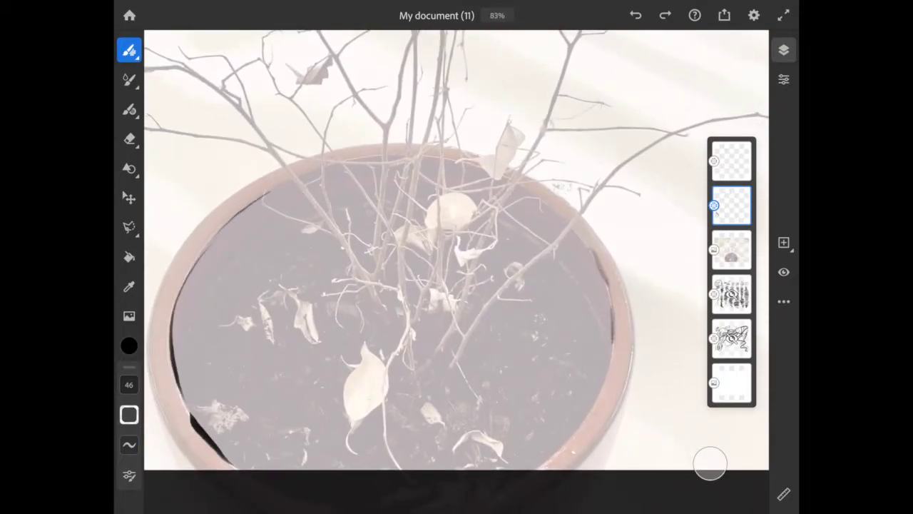
{"action": "left_click_drag", "start_coordinate": [261, 193], "coordinate": [349, 257]}
{"action": "left_click", "coordinate": [129, 384]}
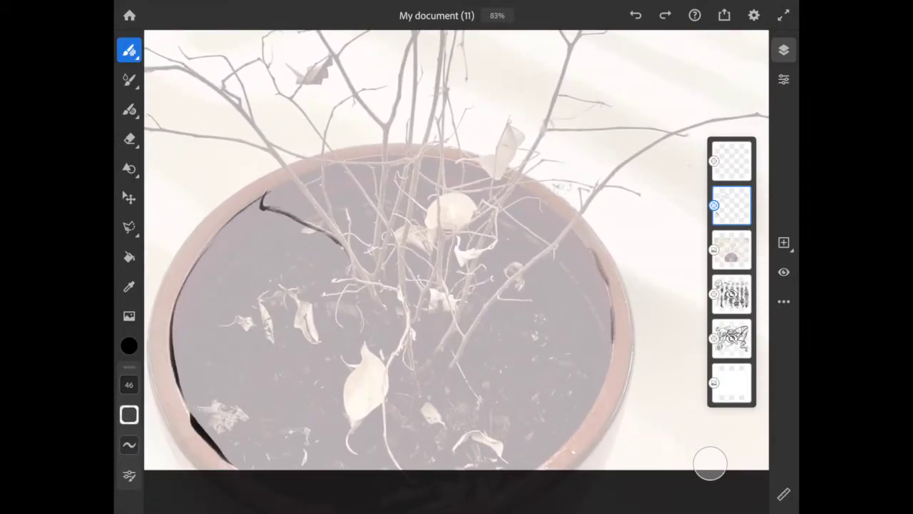
{"action": "left_click_drag", "start_coordinate": [129, 385], "coordinate": [130, 410]}
{"action": "mouse_move", "coordinate": [392, 352]}
{"action": "left_mouse_down"}
{"action": "mouse_move", "coordinate": [395, 276]}
{"action": "mouse_move", "coordinate": [286, 328]}
{"action": "left_mouse_up"}
{"action": "left_click_drag", "start_coordinate": [355, 280], "coordinate": [262, 202]}
{"action": "left_click_drag", "start_coordinate": [351, 237], "coordinate": [373, 262]}
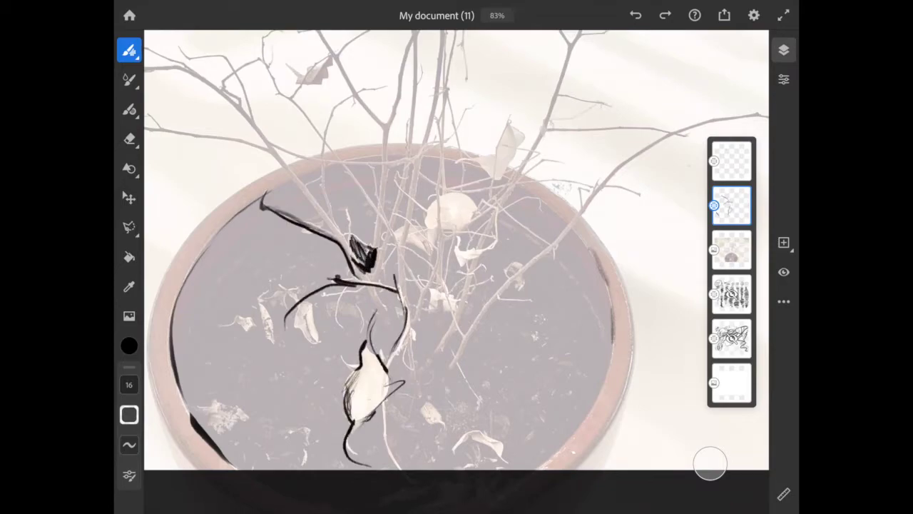
{"action": "left_click_drag", "start_coordinate": [334, 207], "coordinate": [350, 167]}
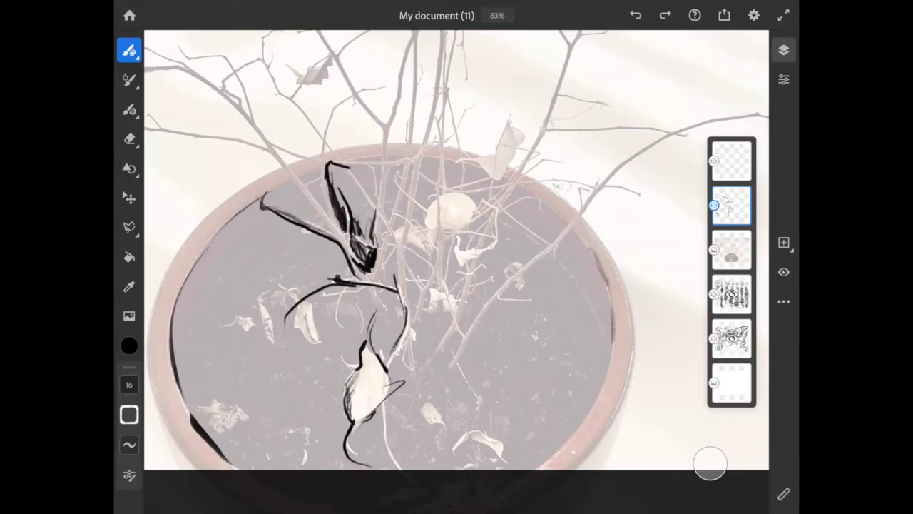
{"action": "left_click_drag", "start_coordinate": [397, 245], "coordinate": [402, 314]}
Step: Outline the pot's left rim down to the bottom and across the top
{"action": "left_click", "coordinate": [129, 346]}
{"action": "left_click", "coordinate": [129, 384]}
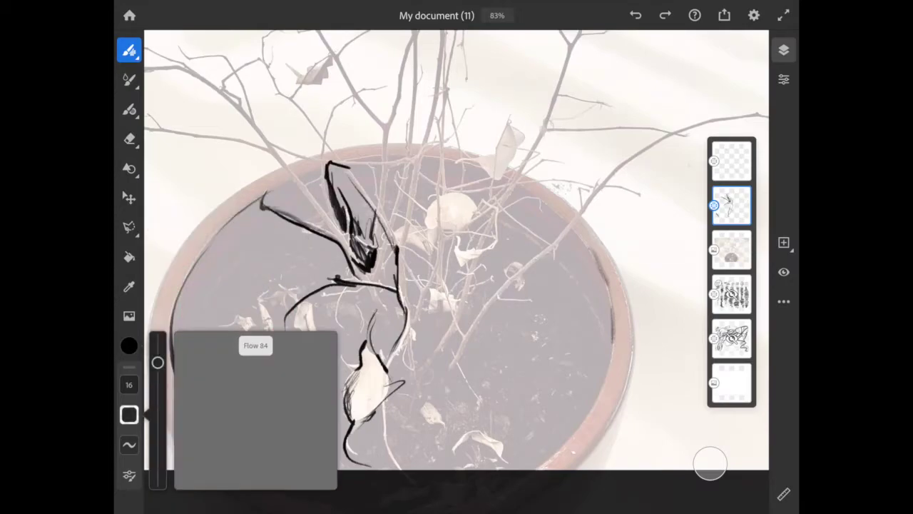
{"action": "mouse_move", "coordinate": [268, 218]}
{"action": "left_mouse_down"}
{"action": "mouse_move", "coordinate": [187, 316]}
{"action": "mouse_move", "coordinate": [180, 361]}
{"action": "left_mouse_up"}
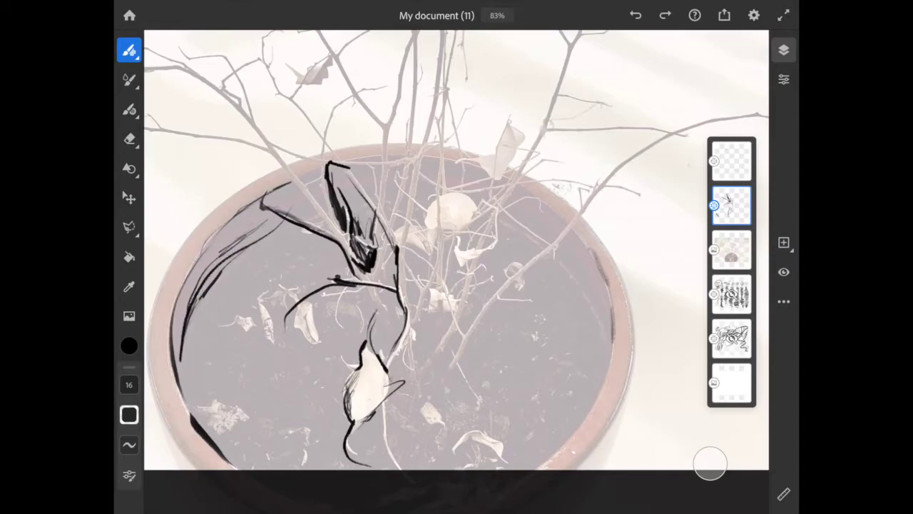
{"action": "mouse_move", "coordinate": [263, 179]}
{"action": "left_mouse_down"}
{"action": "mouse_move", "coordinate": [158, 295]}
{"action": "mouse_move", "coordinate": [147, 410]}
{"action": "left_mouse_up"}
{"action": "left_click_drag", "start_coordinate": [162, 412], "coordinate": [207, 469]}
{"action": "left_click_drag", "start_coordinate": [214, 207], "coordinate": [153, 449]}
{"action": "left_click_drag", "start_coordinate": [270, 173], "coordinate": [297, 163]}
Step: Outline the pot's right rim and hatch dark shading along its right interior
{"action": "left_click_drag", "start_coordinate": [614, 278], "coordinate": [532, 467]}
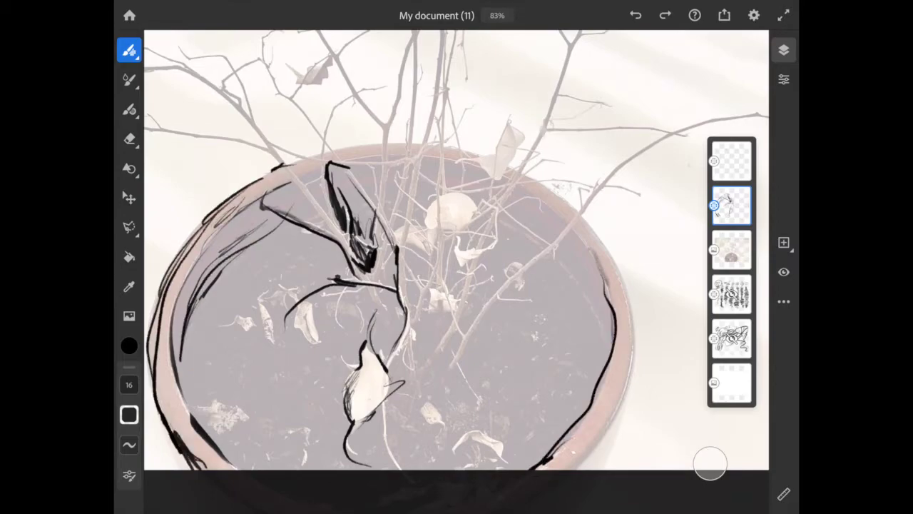
{"action": "left_click_drag", "start_coordinate": [603, 246], "coordinate": [639, 413]}
{"action": "left_click_drag", "start_coordinate": [627, 378], "coordinate": [574, 467]}
{"action": "left_click_drag", "start_coordinate": [621, 421], "coordinate": [564, 469]}
{"action": "left_click_drag", "start_coordinate": [626, 393], "coordinate": [589, 470]}
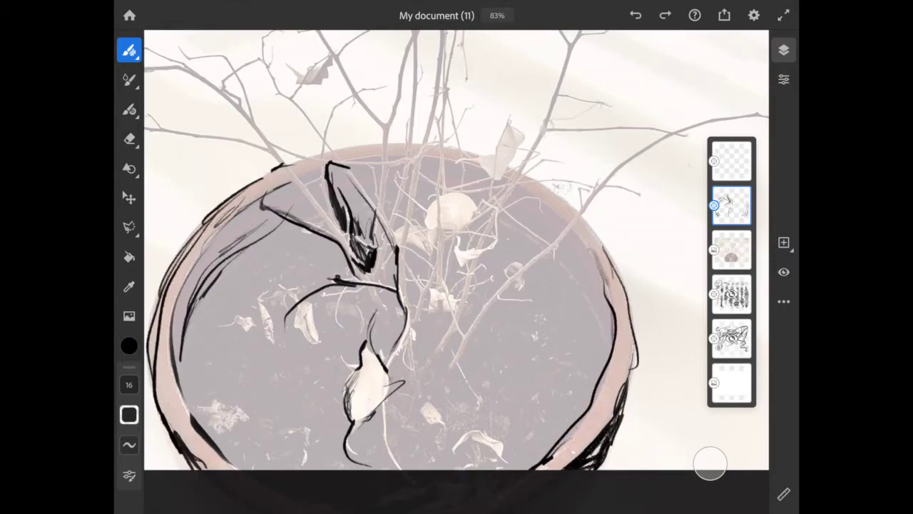
{"action": "left_click_drag", "start_coordinate": [529, 218], "coordinate": [595, 303]}
{"action": "left_click_drag", "start_coordinate": [258, 212], "coordinate": [164, 328]}
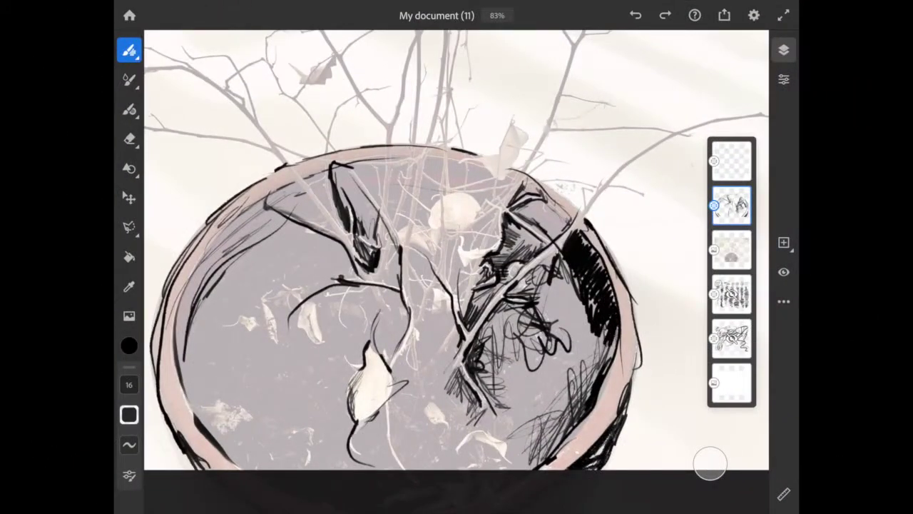
{"action": "left_click_drag", "start_coordinate": [611, 364], "coordinate": [601, 260]}
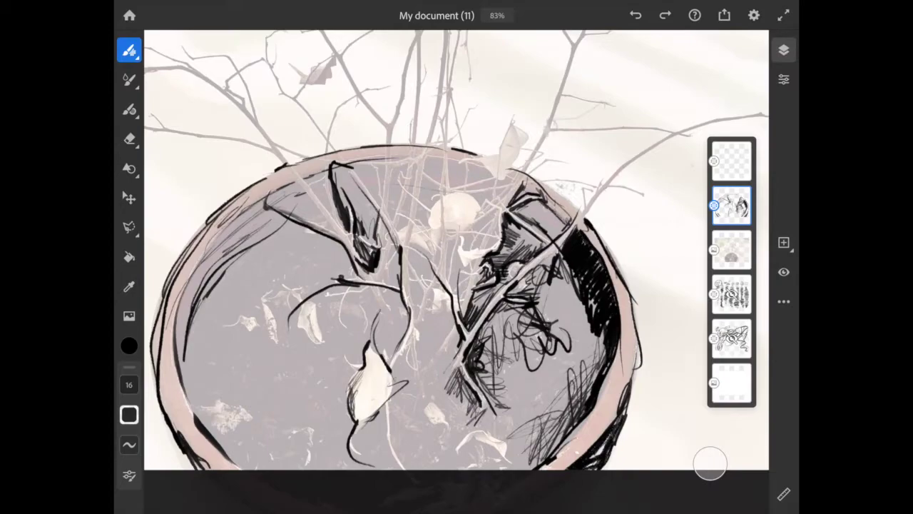
{"action": "left_click_drag", "start_coordinate": [560, 201], "coordinate": [517, 232]}
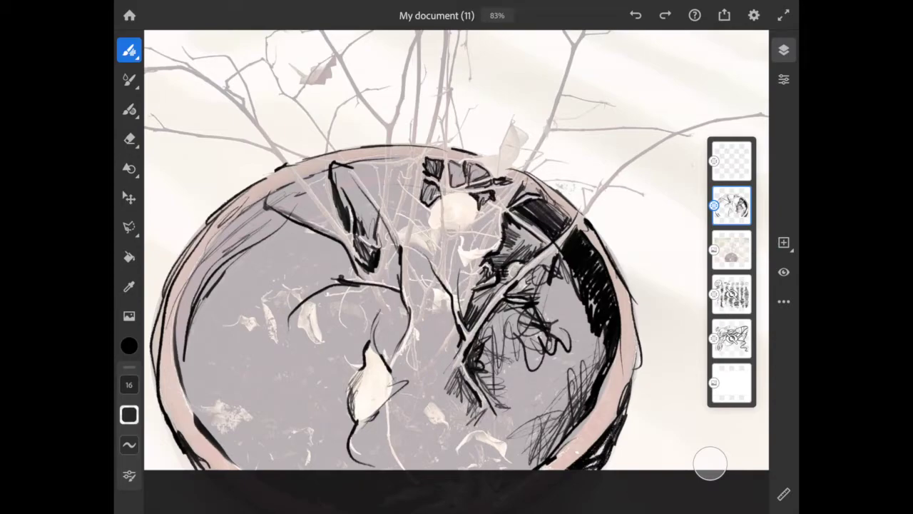
{"action": "left_click_drag", "start_coordinate": [499, 225], "coordinate": [564, 79]}
Step: Draw long branch lines reaching far right from the pot, plus marks near the rim
{"action": "scroll", "coordinate": [456, 271], "scroll_direction": "down", "scroll_amount": 2}
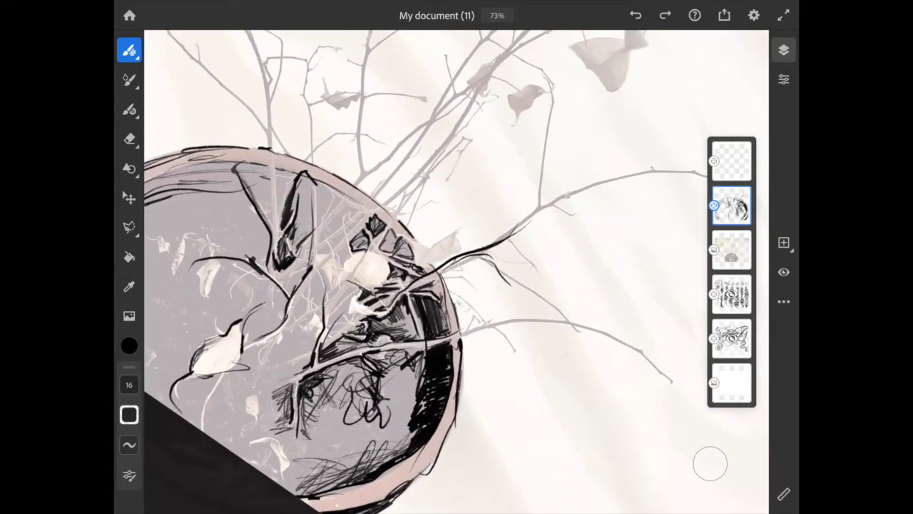
{"action": "left_click_drag", "start_coordinate": [506, 271], "coordinate": [590, 347]}
{"action": "mouse_move", "coordinate": [428, 328]}
{"action": "left_mouse_down"}
{"action": "mouse_move", "coordinate": [635, 328]}
{"action": "mouse_move", "coordinate": [691, 418]}
{"action": "left_mouse_up"}
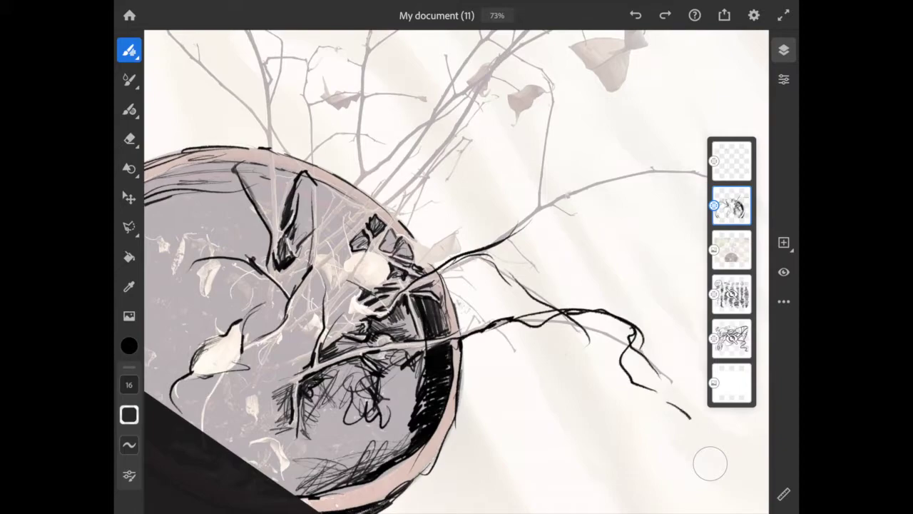
{"action": "left_click_drag", "start_coordinate": [529, 216], "coordinate": [539, 190]}
{"action": "mouse_move", "coordinate": [548, 105]}
{"action": "left_mouse_down"}
{"action": "mouse_move", "coordinate": [538, 203]}
{"action": "mouse_move", "coordinate": [685, 175]}
{"action": "left_mouse_up"}
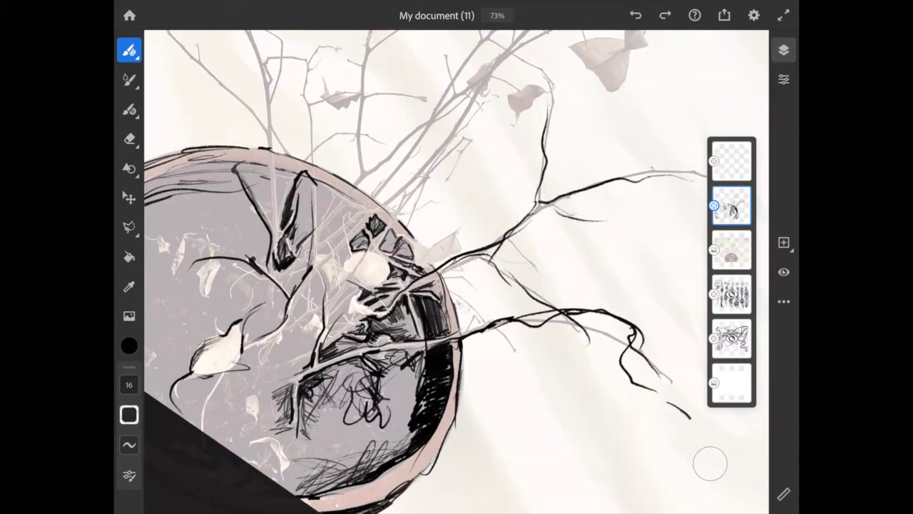
{"action": "left_click_drag", "start_coordinate": [422, 263], "coordinate": [456, 243]}
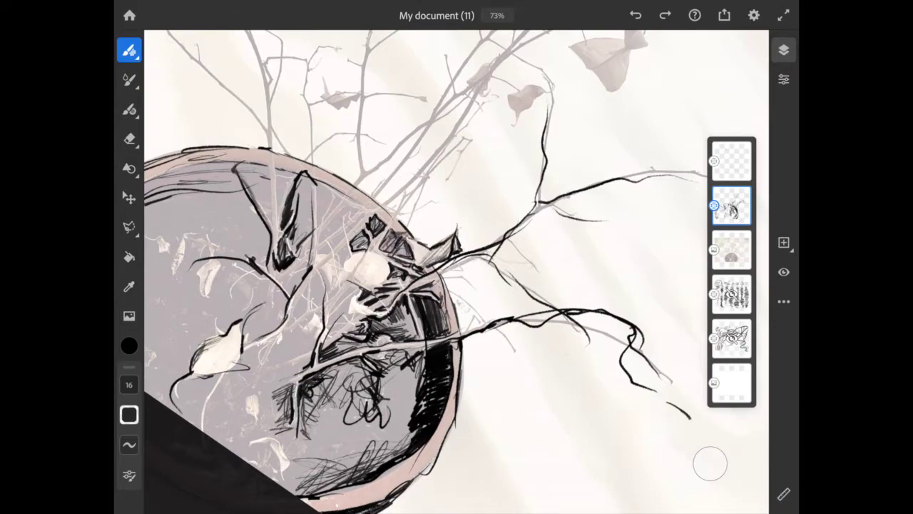
{"action": "left_click_drag", "start_coordinate": [428, 271], "coordinate": [449, 271]}
{"action": "left_click_drag", "start_coordinate": [485, 300], "coordinate": [553, 358]}
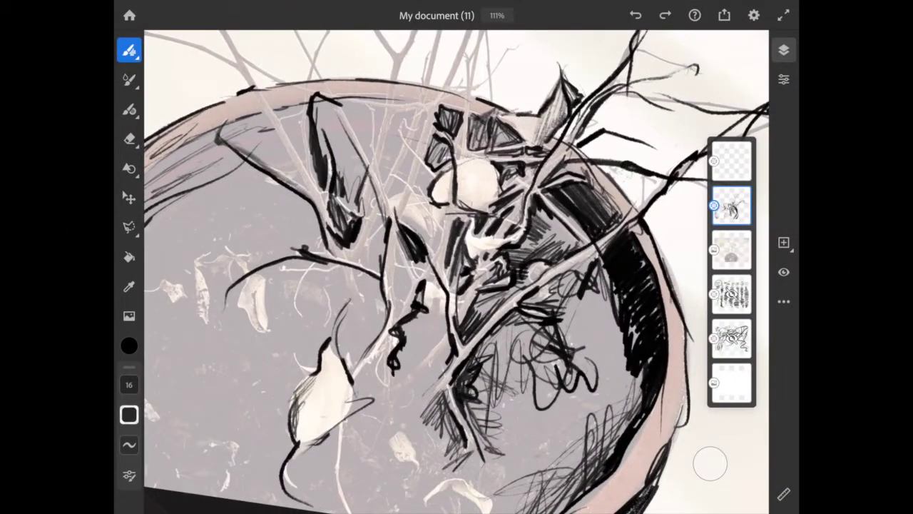
Step: Scribble and hatch dense dark shading in the pot's centre and near its lower edge
{"action": "mouse_move", "coordinate": [437, 299]}
{"action": "left_mouse_down"}
{"action": "mouse_move", "coordinate": [406, 346]}
{"action": "mouse_move", "coordinate": [437, 362]}
{"action": "left_mouse_up"}
{"action": "mouse_move", "coordinate": [400, 324]}
{"action": "left_mouse_down"}
{"action": "mouse_move", "coordinate": [447, 355]}
{"action": "mouse_move", "coordinate": [394, 439]}
{"action": "left_mouse_up"}
{"action": "left_click_drag", "start_coordinate": [424, 413], "coordinate": [426, 482]}
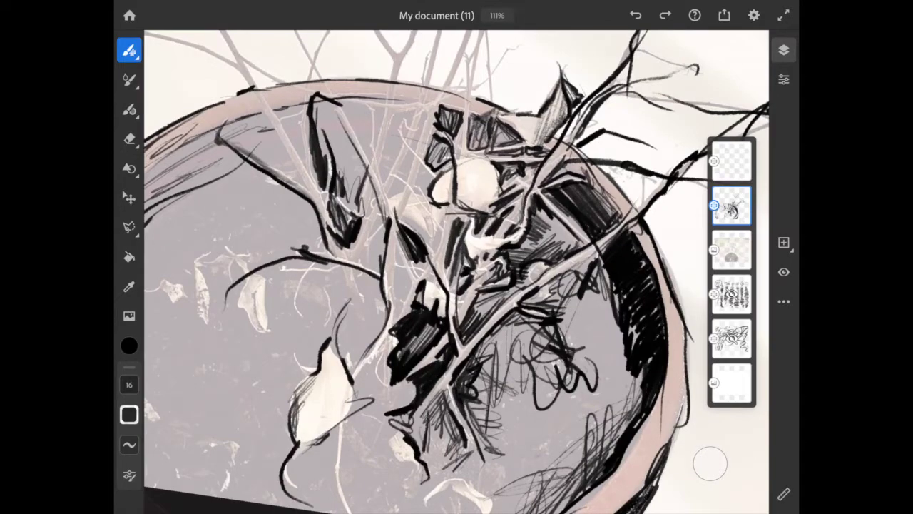
{"action": "mouse_move", "coordinate": [439, 396]}
{"action": "left_mouse_down"}
{"action": "mouse_move", "coordinate": [451, 449]}
{"action": "mouse_move", "coordinate": [457, 431]}
{"action": "left_mouse_up"}
{"action": "scroll", "coordinate": [456, 271], "scroll_direction": "up", "scroll_amount": 2}
{"action": "left_click_drag", "start_coordinate": [381, 353], "coordinate": [396, 400]}
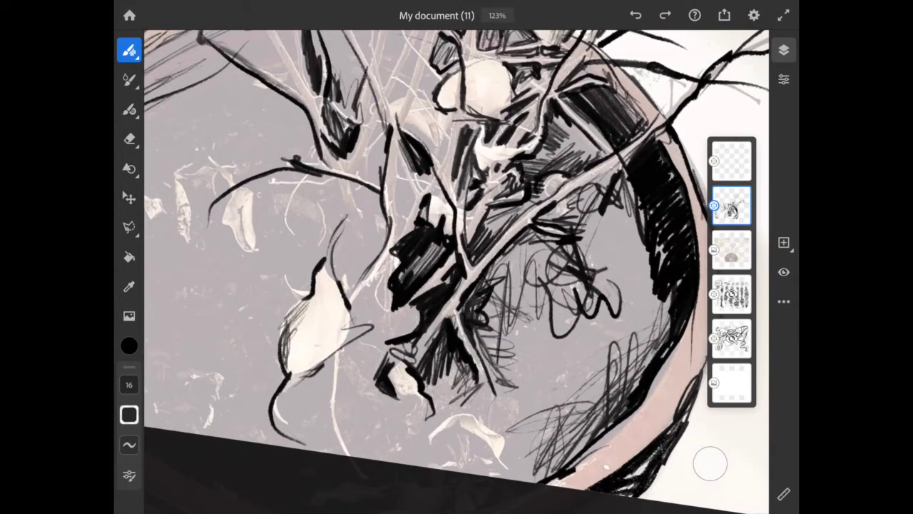
{"action": "left_click_drag", "start_coordinate": [356, 349], "coordinate": [373, 378]}
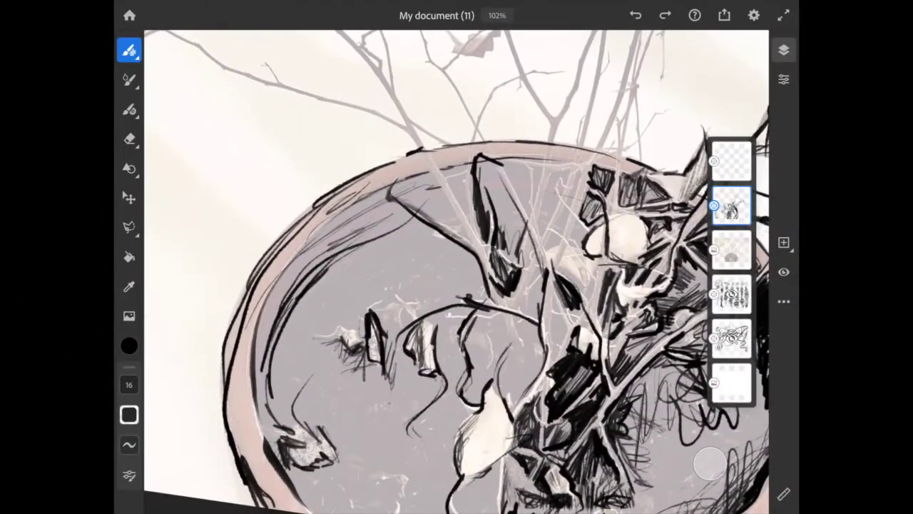
{"action": "left_click_drag", "start_coordinate": [353, 360], "coordinate": [386, 394]}
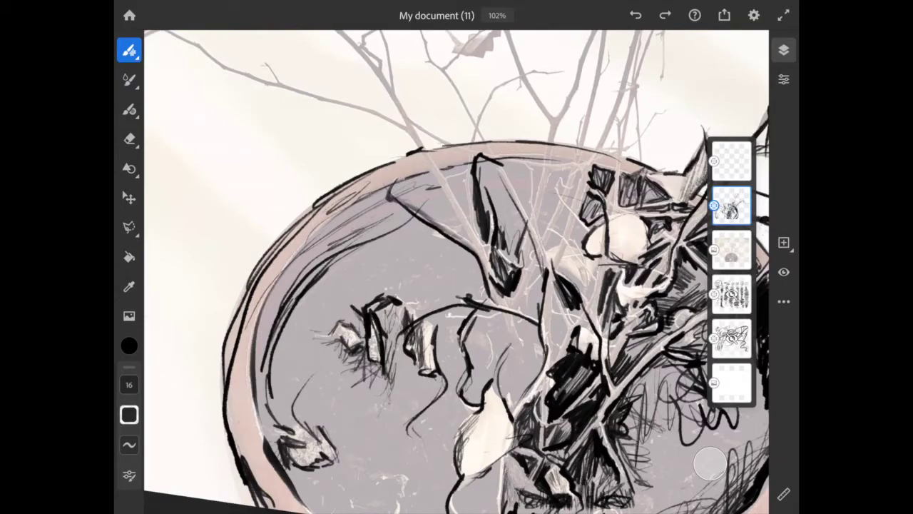
{"action": "left_click_drag", "start_coordinate": [431, 314], "coordinate": [471, 323]}
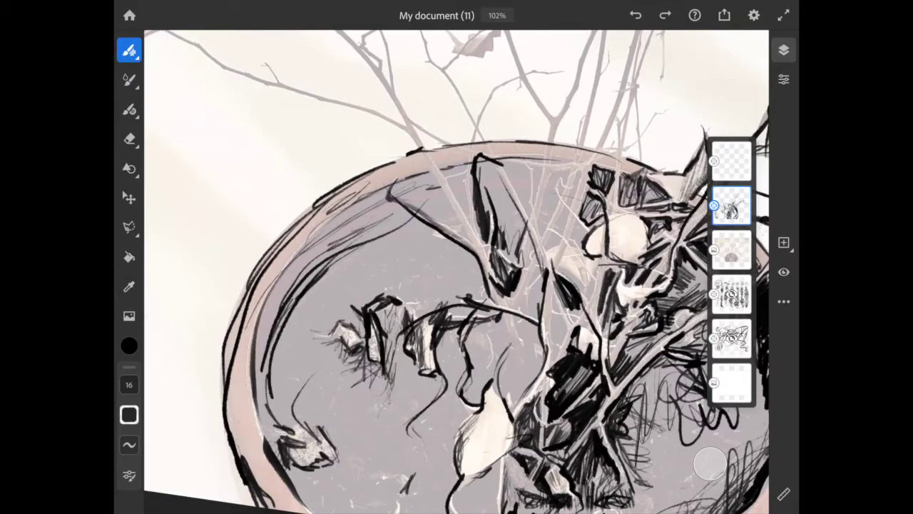
{"action": "left_click_drag", "start_coordinate": [420, 468], "coordinate": [404, 511]}
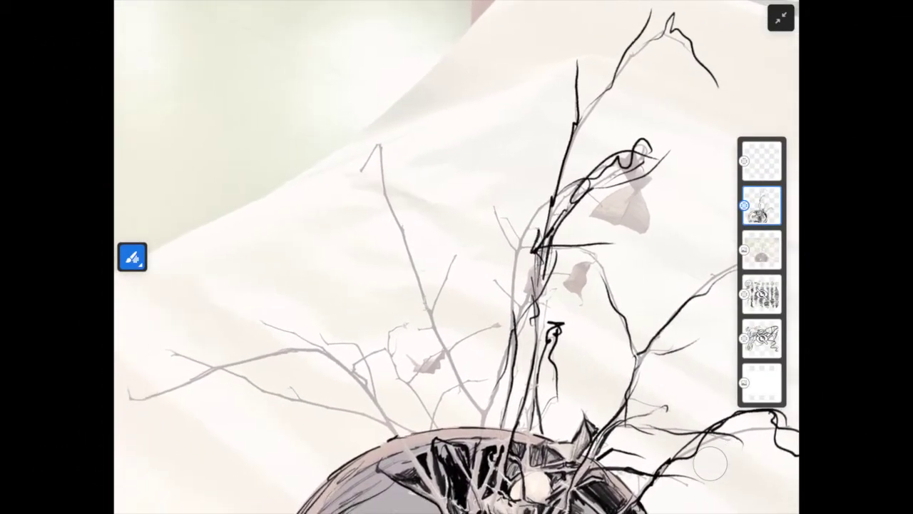
Step: Trace the curving central stems rising above the pot in black charcoal
{"action": "mouse_move", "coordinate": [475, 333]}
{"action": "left_mouse_down"}
{"action": "mouse_move", "coordinate": [467, 258]}
{"action": "mouse_move", "coordinate": [599, 194]}
{"action": "left_mouse_up"}
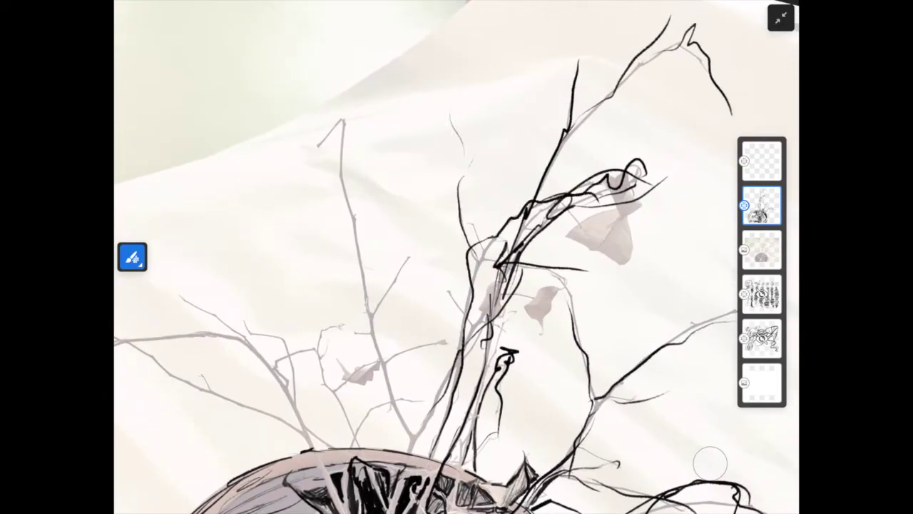
{"action": "left_click_drag", "start_coordinate": [576, 268], "coordinate": [464, 378]}
{"action": "left_click_drag", "start_coordinate": [518, 243], "coordinate": [432, 425]}
{"action": "left_click_drag", "start_coordinate": [438, 264], "coordinate": [470, 442]}
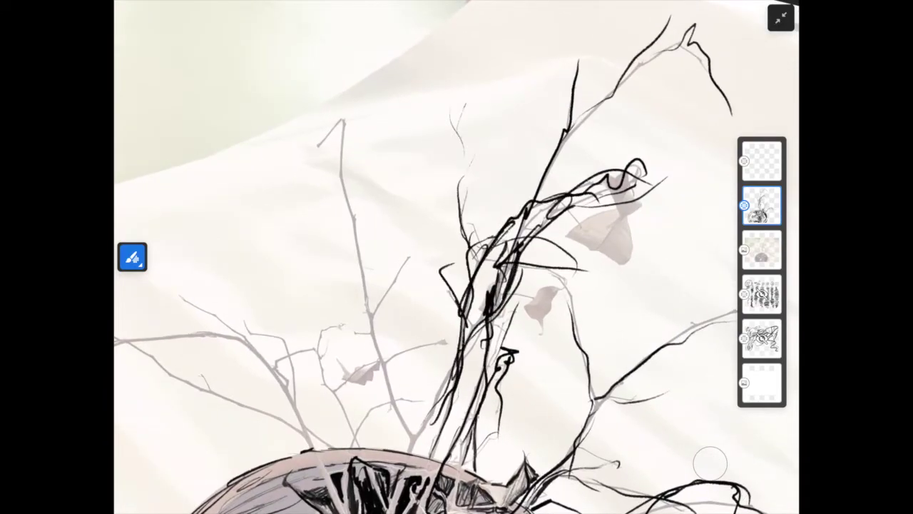
Step: Trace the left branch stems upward and ink the lower-left branches
{"action": "mouse_move", "coordinate": [454, 377]}
{"action": "left_mouse_down"}
{"action": "mouse_move", "coordinate": [400, 493]}
{"action": "mouse_move", "coordinate": [359, 268]}
{"action": "left_mouse_up"}
{"action": "left_click_drag", "start_coordinate": [432, 223], "coordinate": [371, 300]}
{"action": "left_click_drag", "start_coordinate": [371, 324], "coordinate": [327, 130]}
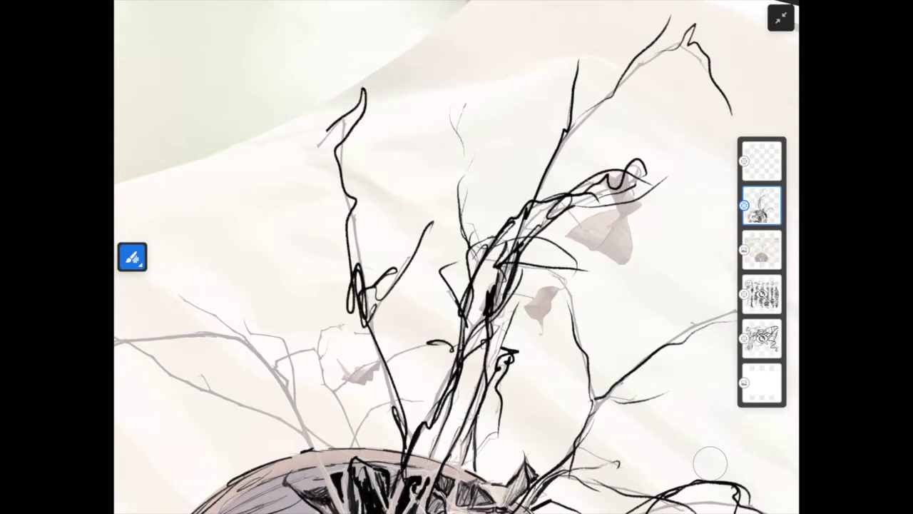
{"action": "left_click_drag", "start_coordinate": [455, 334], "coordinate": [388, 358]}
{"action": "mouse_move", "coordinate": [369, 417]}
{"action": "left_mouse_down"}
{"action": "mouse_move", "coordinate": [341, 472]}
{"action": "mouse_move", "coordinate": [318, 317]}
{"action": "left_mouse_up"}
{"action": "left_click_drag", "start_coordinate": [377, 319], "coordinate": [305, 348]}
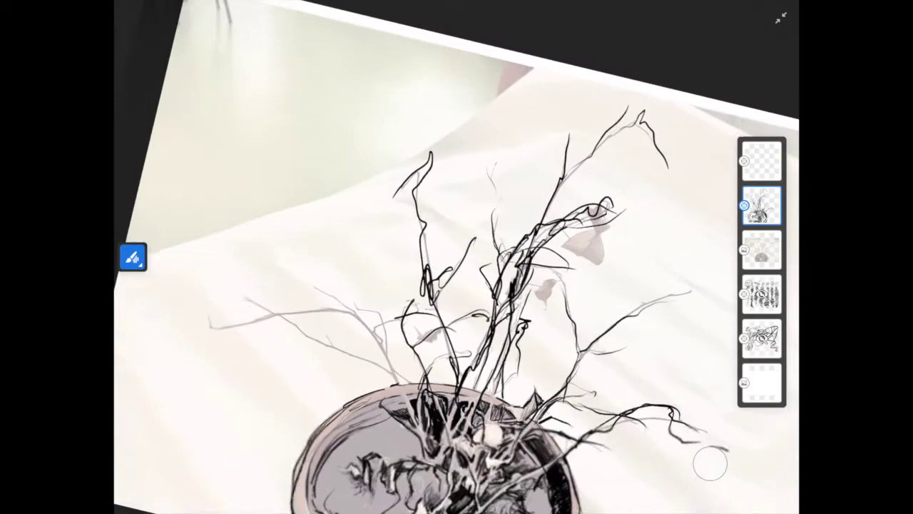
Step: Draw the branches spreading to the left and fill the small leaf shape with dark ink
{"action": "left_click_drag", "start_coordinate": [378, 334], "coordinate": [202, 341]}
{"action": "left_click_drag", "start_coordinate": [418, 360], "coordinate": [279, 285]}
{"action": "left_click_drag", "start_coordinate": [428, 428], "coordinate": [401, 293]}
{"action": "left_click_drag", "start_coordinate": [404, 327], "coordinate": [361, 258]}
{"action": "left_click_drag", "start_coordinate": [386, 303], "coordinate": [311, 263]}
{"action": "left_click_drag", "start_coordinate": [456, 285], "coordinate": [399, 236]}
{"action": "left_click_drag", "start_coordinate": [462, 194], "coordinate": [502, 205]}
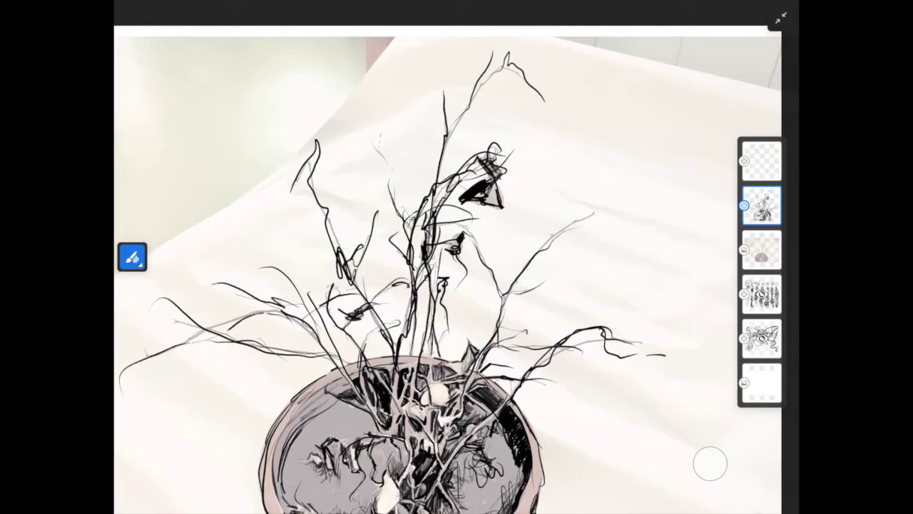
Step: Darken and hatch the pot's upper rim, upper-left rim and lower-left side
{"action": "left_click_drag", "start_coordinate": [400, 321], "coordinate": [449, 239]}
{"action": "mouse_move", "coordinate": [395, 285]}
{"action": "left_mouse_down"}
{"action": "mouse_move", "coordinate": [347, 312]}
{"action": "mouse_move", "coordinate": [309, 376]}
{"action": "left_mouse_up"}
{"action": "left_click_drag", "start_coordinate": [314, 357], "coordinate": [303, 454]}
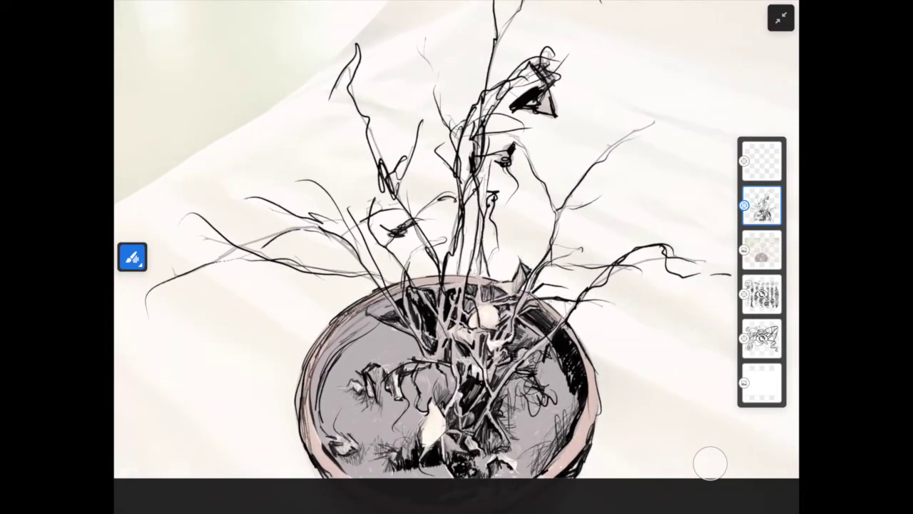
{"action": "mouse_move", "coordinate": [311, 403]}
{"action": "left_mouse_down"}
{"action": "mouse_move", "coordinate": [330, 474]}
{"action": "mouse_move", "coordinate": [345, 476]}
{"action": "mouse_move", "coordinate": [299, 378]}
{"action": "mouse_move", "coordinate": [378, 300]}
{"action": "mouse_move", "coordinate": [358, 311]}
{"action": "left_mouse_up"}
{"action": "mouse_move", "coordinate": [488, 284]}
{"action": "left_mouse_down"}
{"action": "mouse_move", "coordinate": [444, 304]}
{"action": "mouse_move", "coordinate": [413, 288]}
{"action": "left_mouse_up"}
{"action": "left_click_drag", "start_coordinate": [321, 393], "coordinate": [339, 447]}
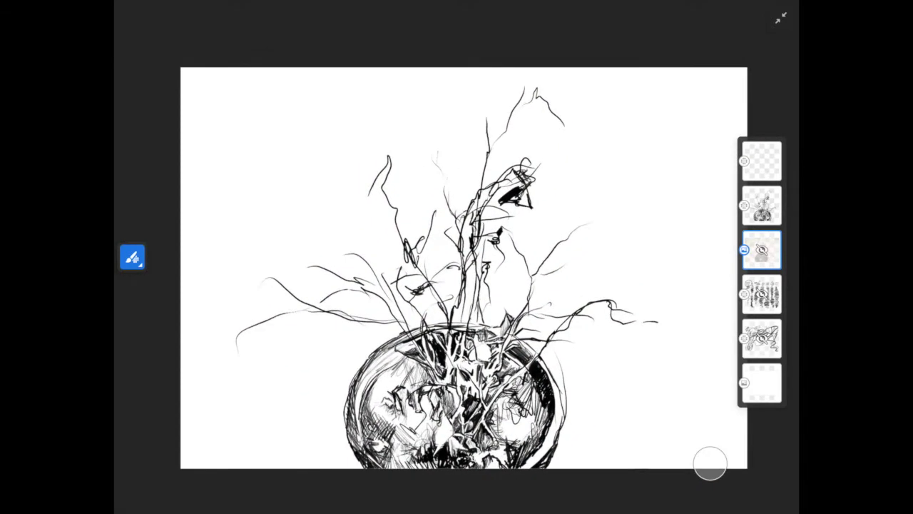
Step: Reselect the charcoal drawing layer and darken the pot's left rim and lower-left edge
{"action": "left_click", "coordinate": [762, 205]}
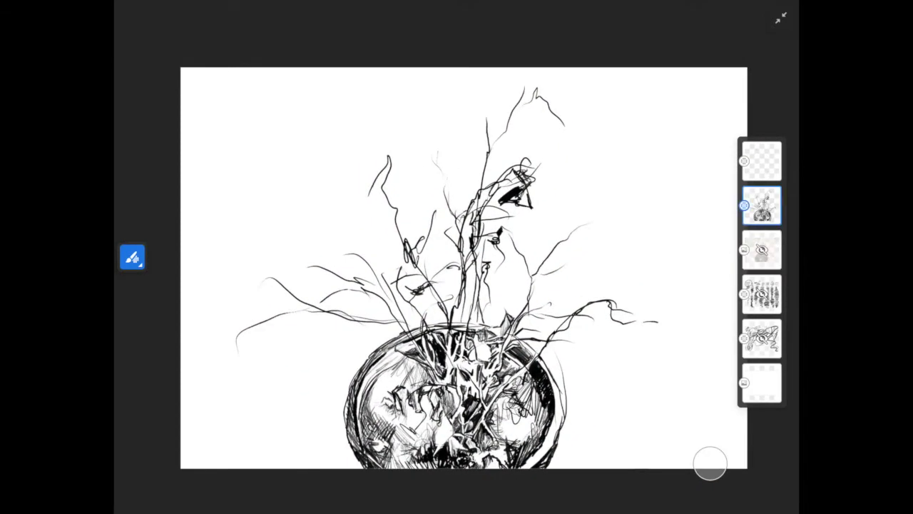
{"action": "mouse_move", "coordinate": [384, 353]}
{"action": "left_mouse_down"}
{"action": "mouse_move", "coordinate": [363, 391]}
{"action": "mouse_move", "coordinate": [398, 343]}
{"action": "mouse_move", "coordinate": [416, 334]}
{"action": "left_mouse_up"}
{"action": "mouse_move", "coordinate": [358, 414]}
{"action": "left_mouse_down"}
{"action": "mouse_move", "coordinate": [354, 447]}
{"action": "mouse_move", "coordinate": [385, 468]}
{"action": "mouse_move", "coordinate": [425, 468]}
{"action": "mouse_move", "coordinate": [385, 369]}
{"action": "mouse_move", "coordinate": [403, 341]}
{"action": "mouse_move", "coordinate": [373, 276]}
{"action": "left_mouse_up"}
Step: Add thin stems rising to the left and right of the plant's centre
{"action": "mouse_move", "coordinate": [368, 300]}
{"action": "left_mouse_down"}
{"action": "mouse_move", "coordinate": [346, 289]}
{"action": "mouse_move", "coordinate": [328, 231]}
{"action": "left_mouse_up"}
{"action": "left_click_drag", "start_coordinate": [348, 241], "coordinate": [344, 216]}
{"action": "left_click_drag", "start_coordinate": [510, 323], "coordinate": [528, 294]}
{"action": "left_click_drag", "start_coordinate": [495, 365], "coordinate": [518, 314]}
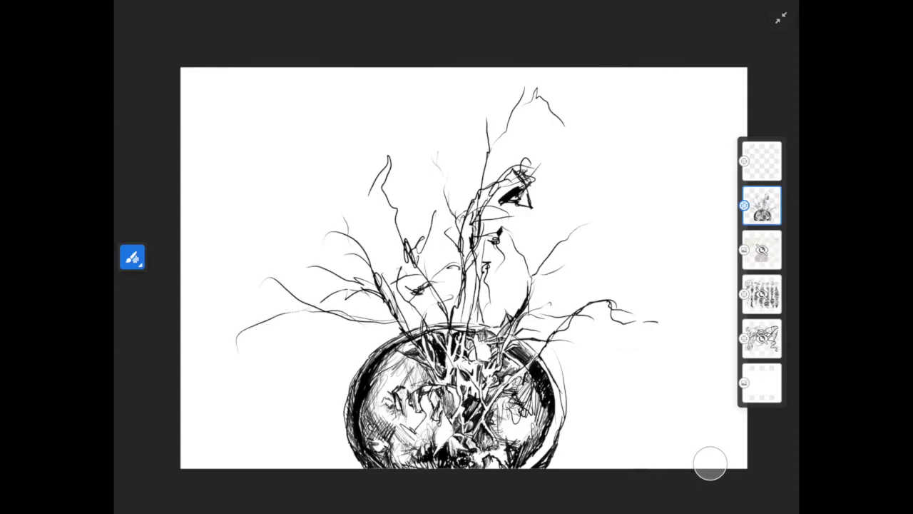
Step: Draw a vertical stem in the plant's centre and add short strokes to the central and right stems
{"action": "scroll", "coordinate": [543, 322], "scroll_direction": "up", "scroll_amount": 1}
{"action": "scroll", "coordinate": [542, 323], "scroll_direction": "up", "scroll_amount": 1}
{"action": "scroll", "coordinate": [542, 323], "scroll_direction": "up", "scroll_amount": 1}
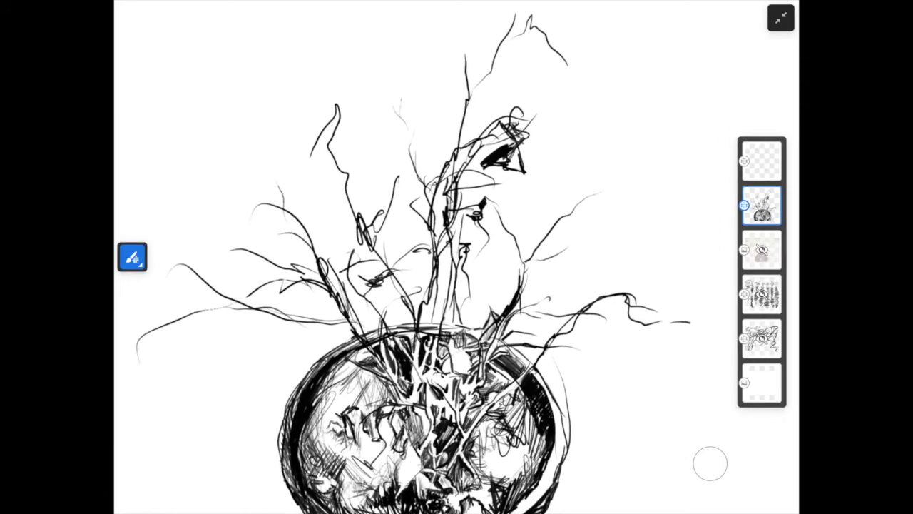
{"action": "scroll", "coordinate": [543, 322], "scroll_direction": "up", "scroll_amount": 1}
{"action": "left_click_drag", "start_coordinate": [435, 331], "coordinate": [436, 201]}
{"action": "left_click_drag", "start_coordinate": [499, 346], "coordinate": [494, 374]}
{"action": "left_click_drag", "start_coordinate": [521, 364], "coordinate": [535, 381]}
{"action": "mouse_move", "coordinate": [420, 314]}
{"action": "left_mouse_down"}
{"action": "mouse_move", "coordinate": [421, 356]}
{"action": "mouse_move", "coordinate": [382, 242]}
{"action": "mouse_move", "coordinate": [397, 216]}
{"action": "left_mouse_up"}
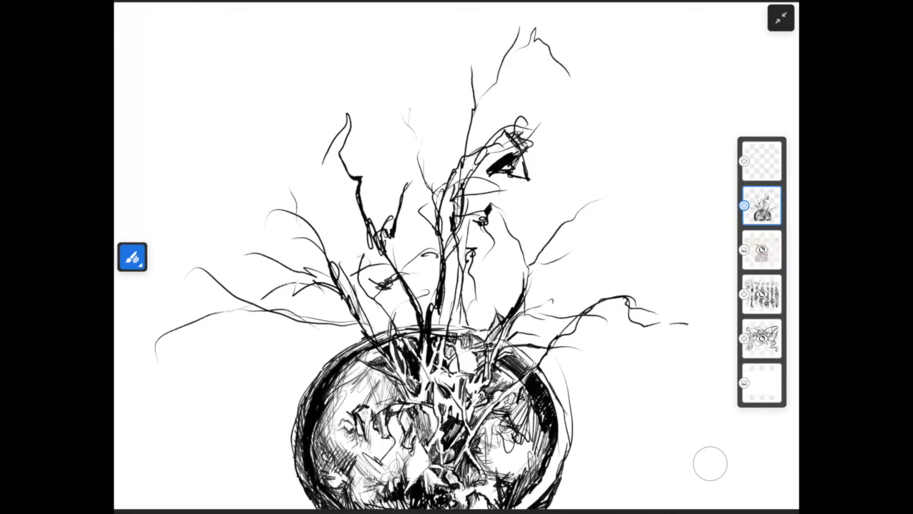